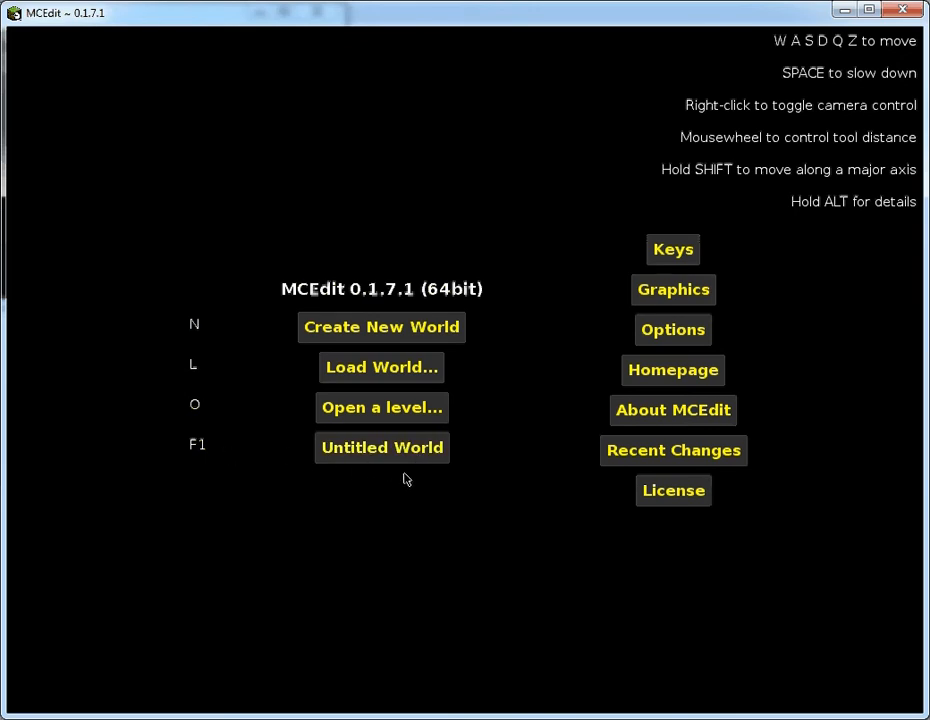
- Open the most recent world, Untitled World, for editing
key(F1)
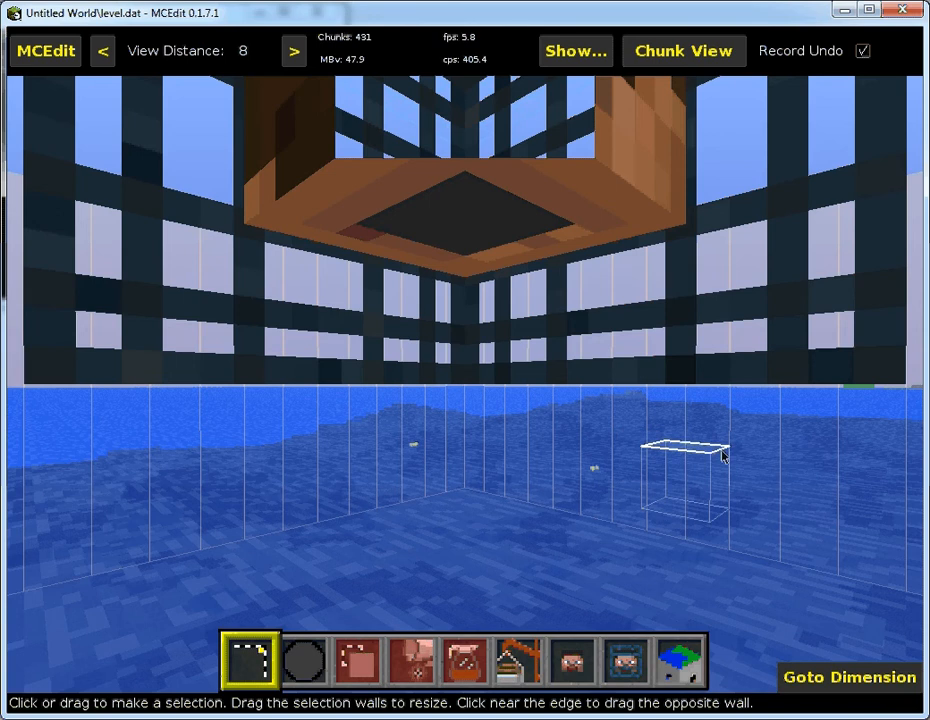
- Try the camera movement sideways, forward, backward, up and down around the floating spawner above the water
key(a)
key(d)
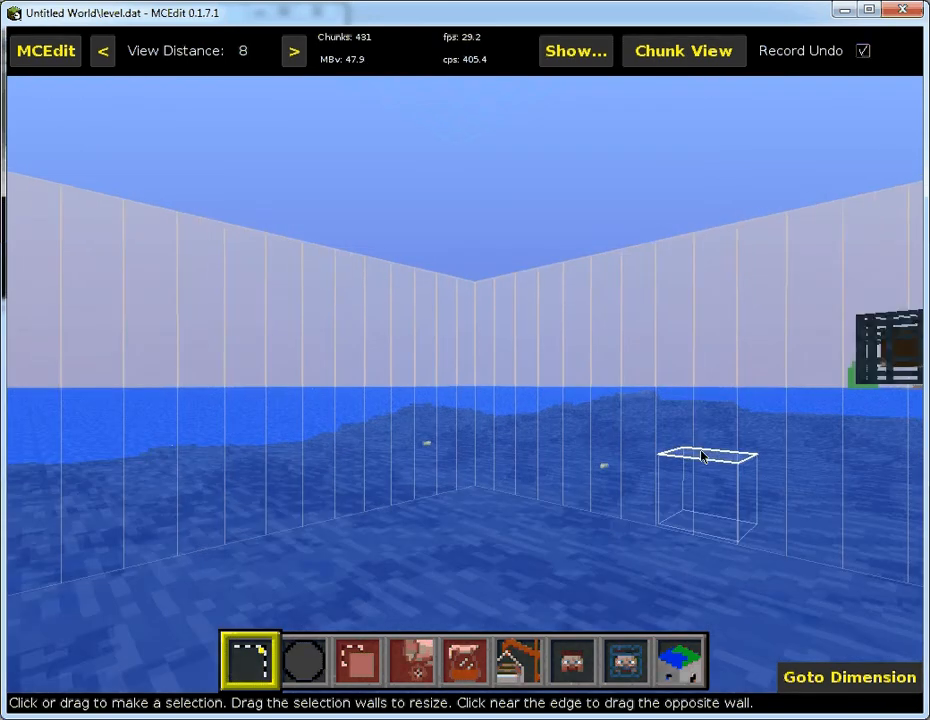
key(a)
key(s)
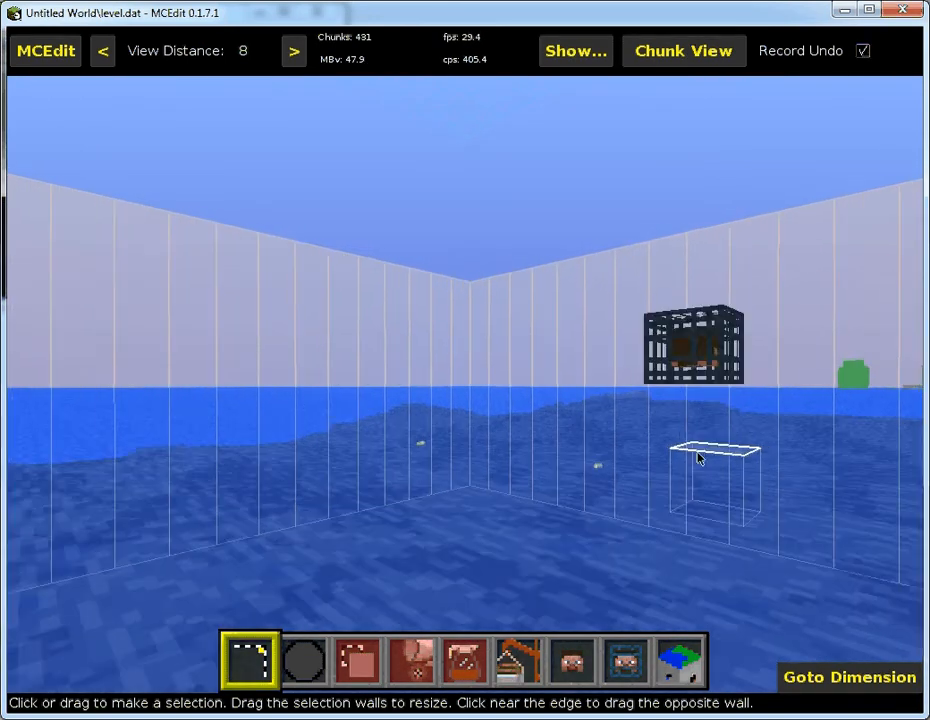
key(d)
key(w)
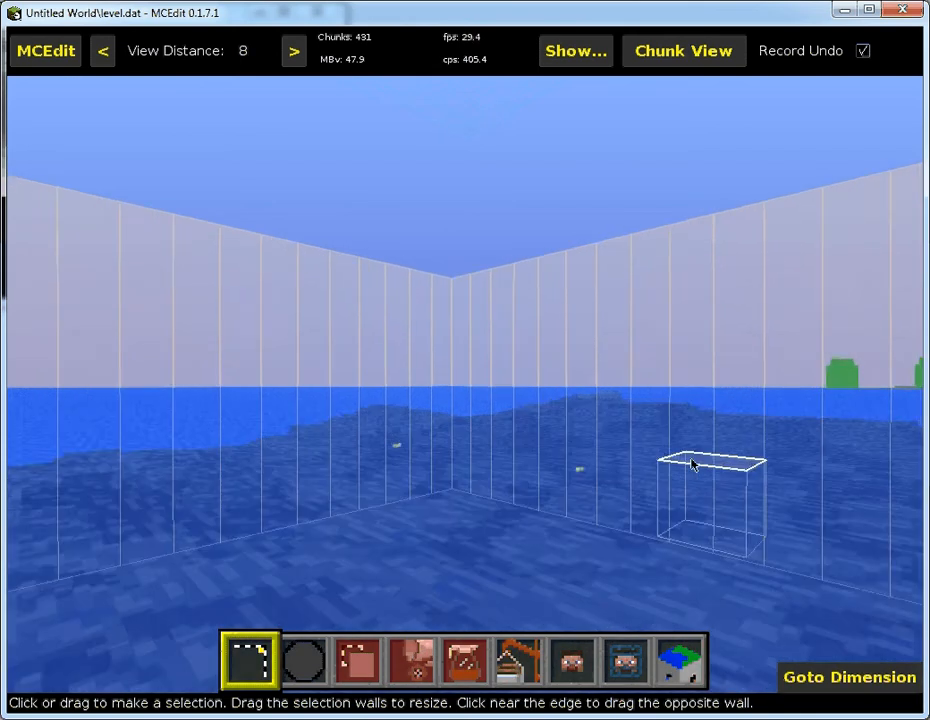
key(a)
key(d)
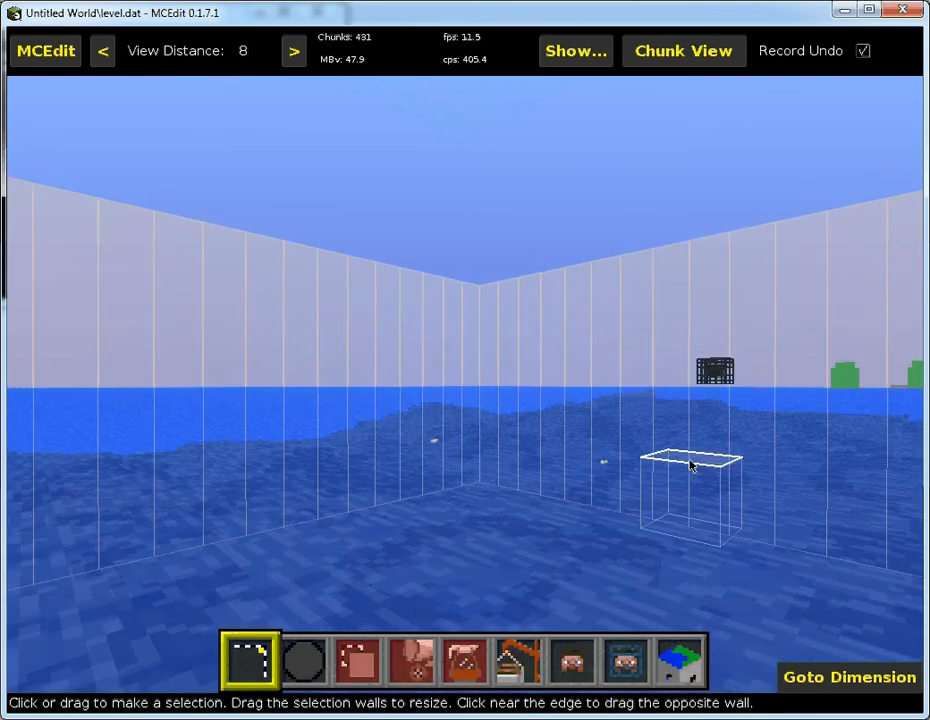
key(a)
key(w)
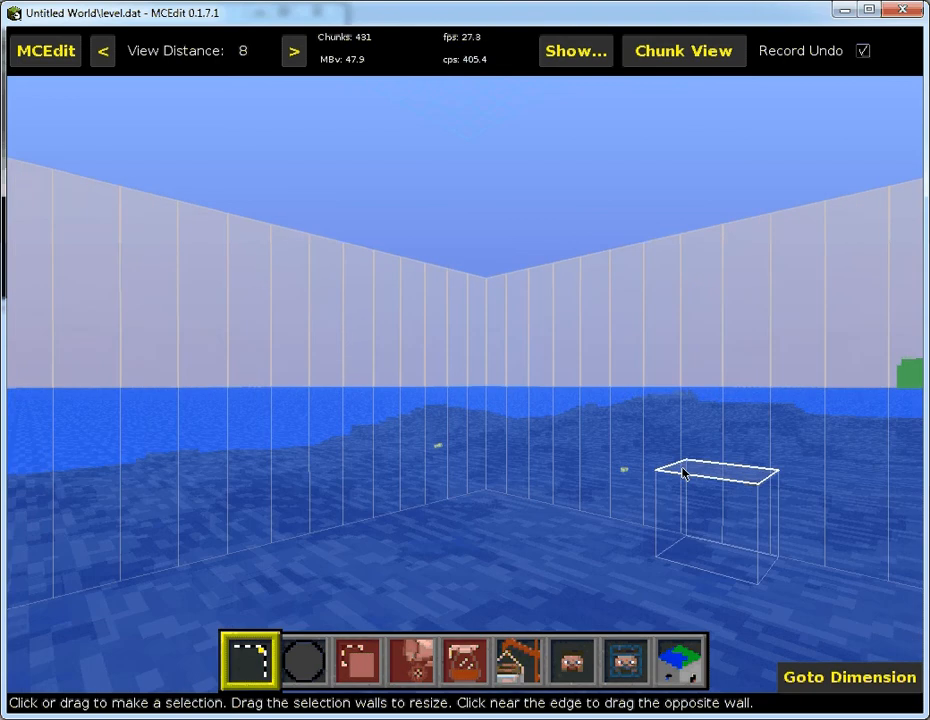
key(d)
key(d)
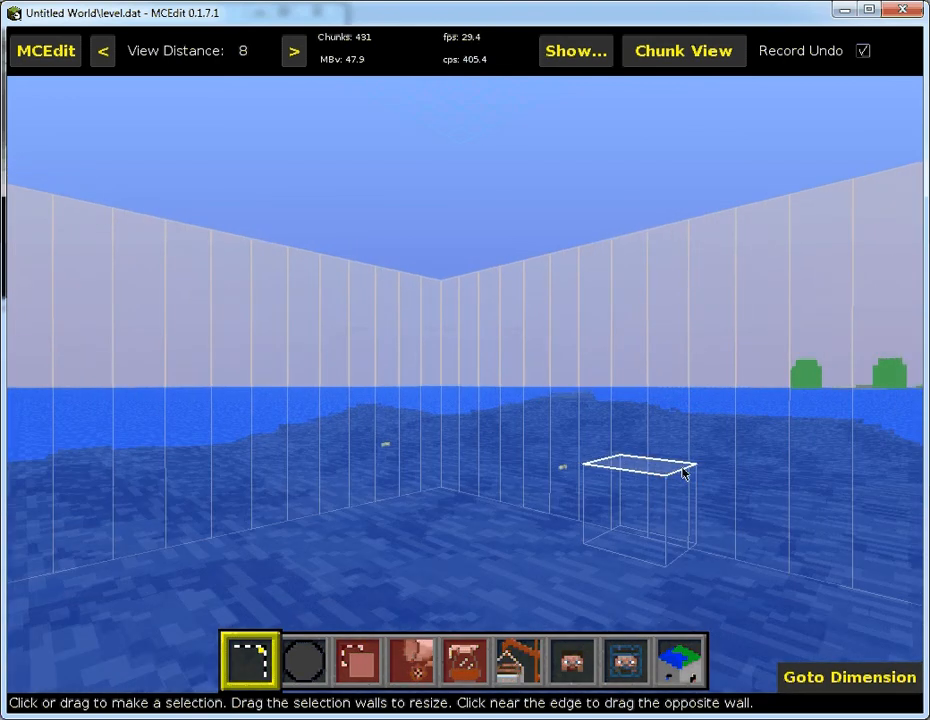
key(a)
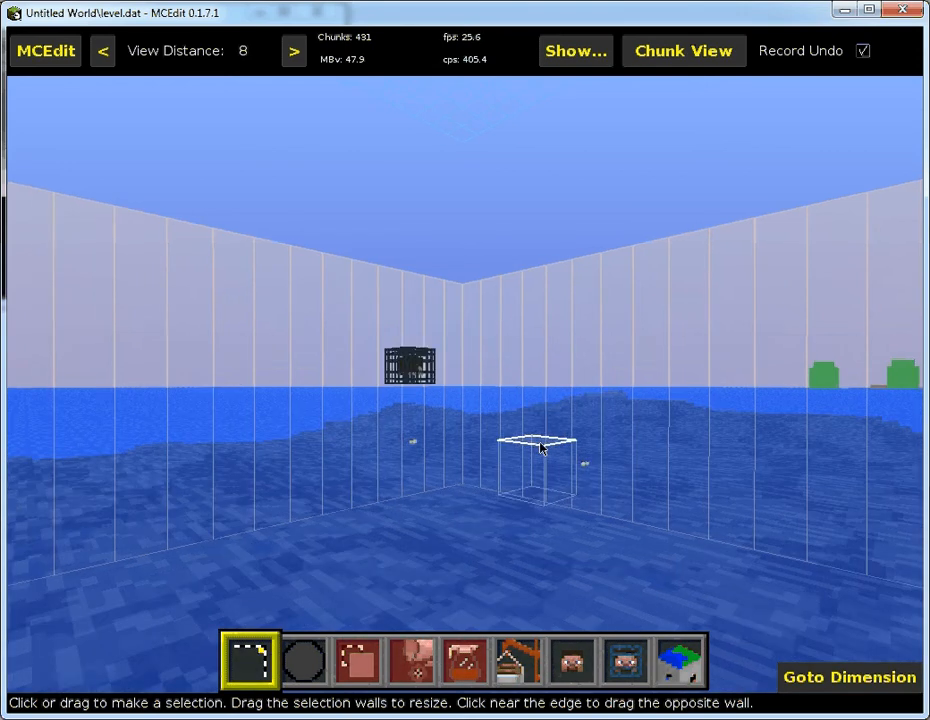
key(q)
key(z)
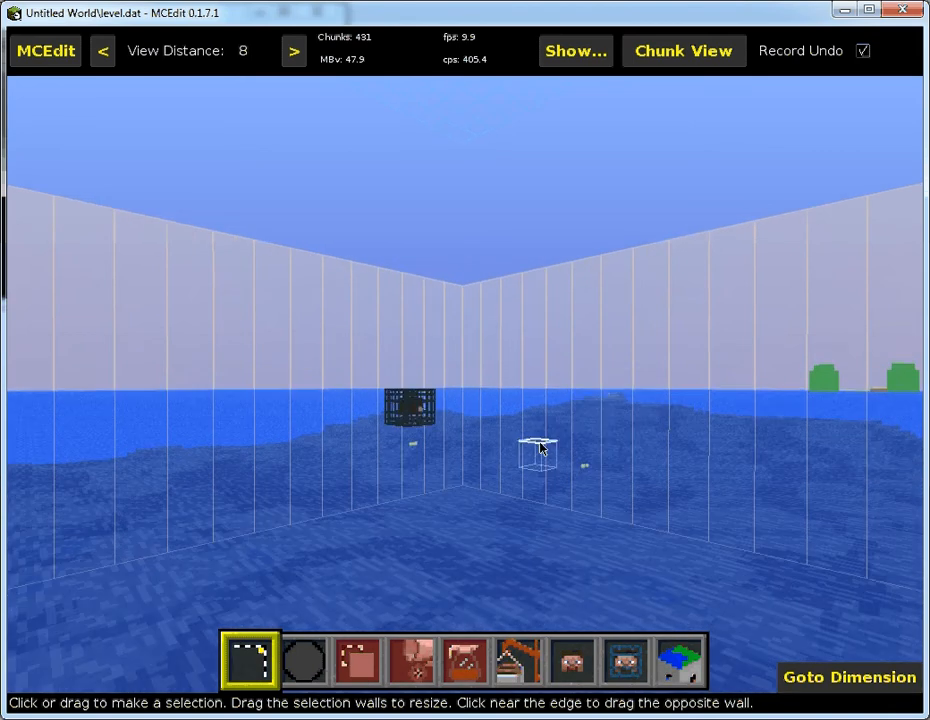
key(q)
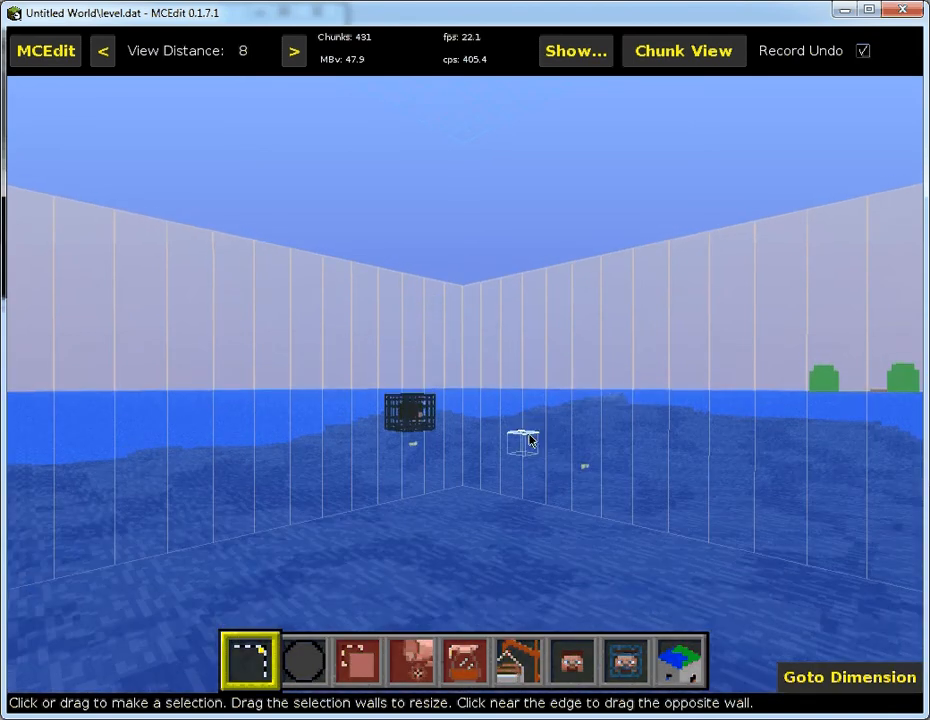
key(d)
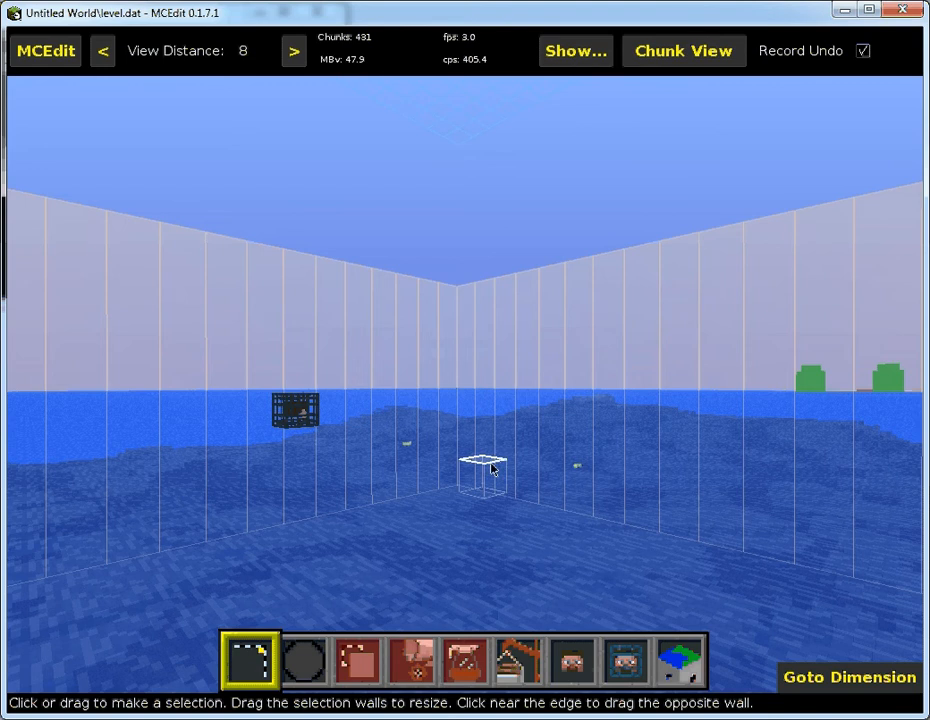
- Turn on camera control and fly over the water to view the stepped grass island from above
right_click(491, 467)
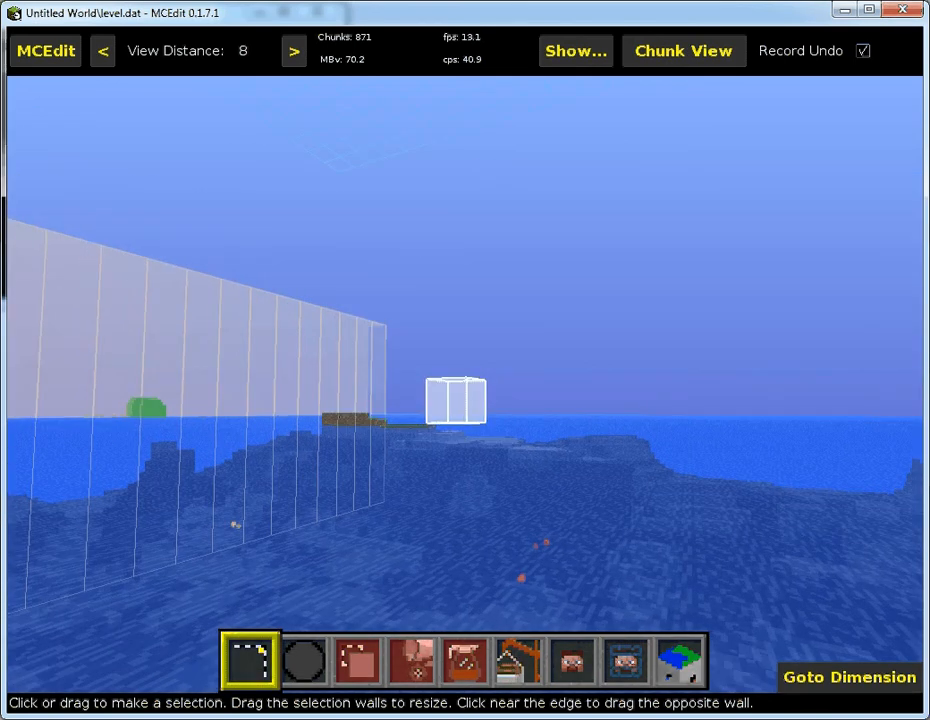
key(w)
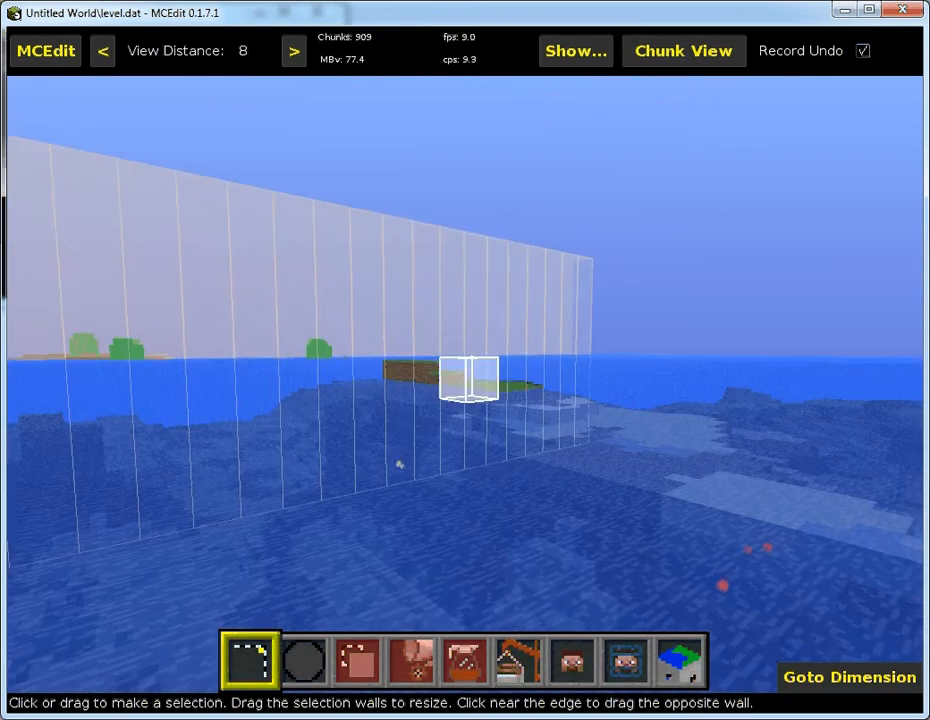
key(w)
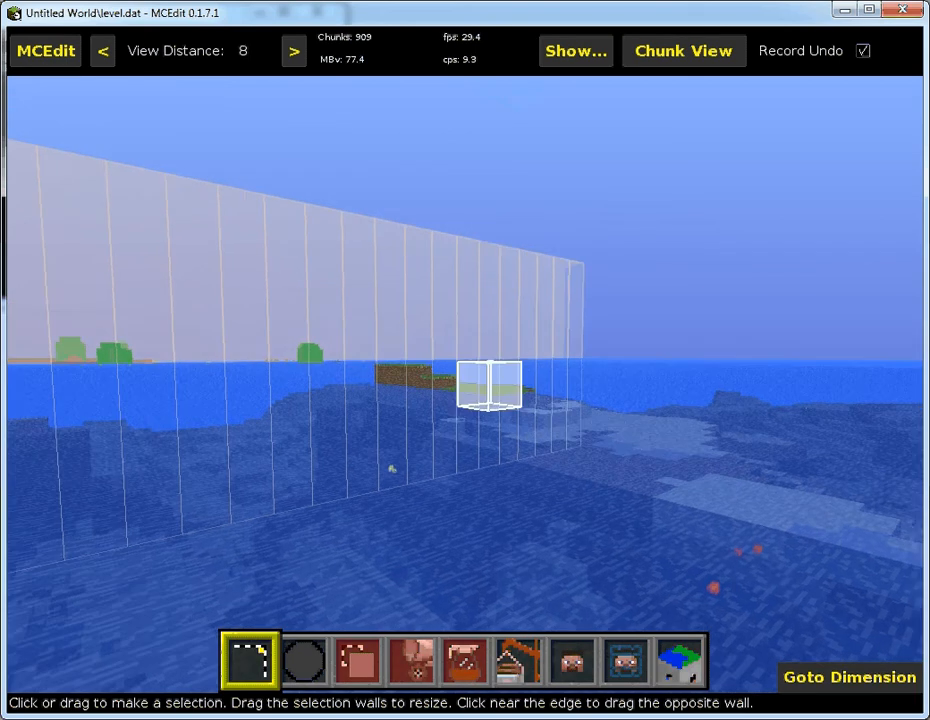
key(d)
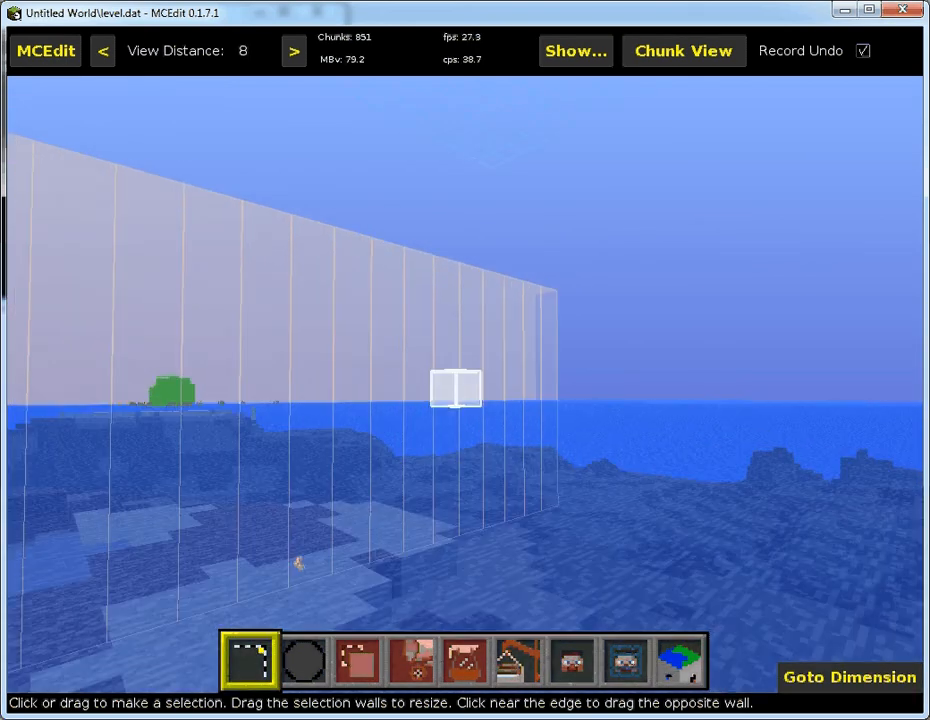
key(w)
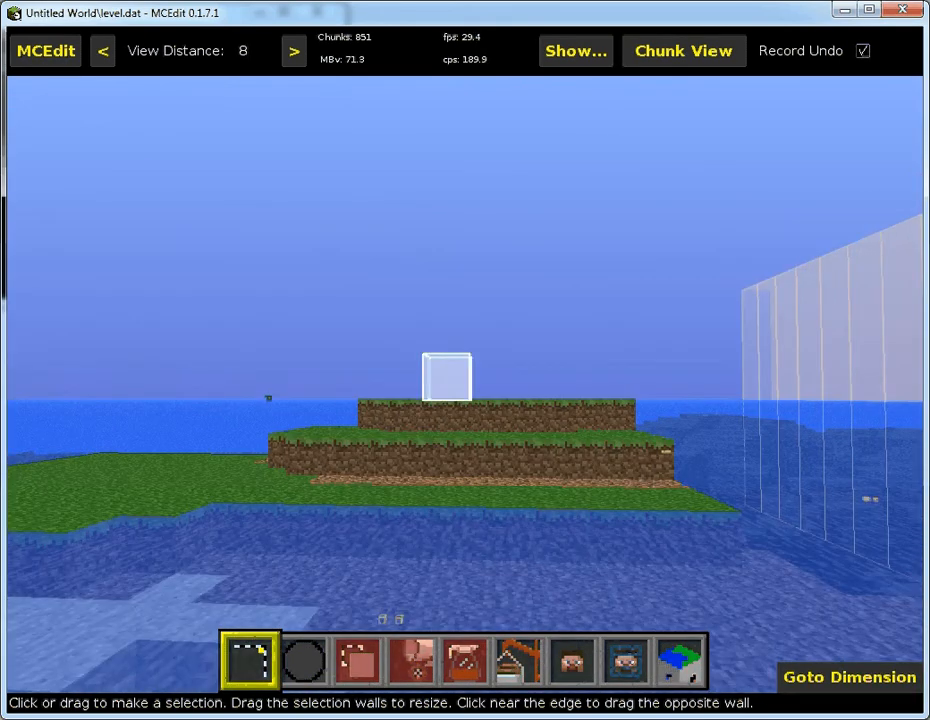
key(w)
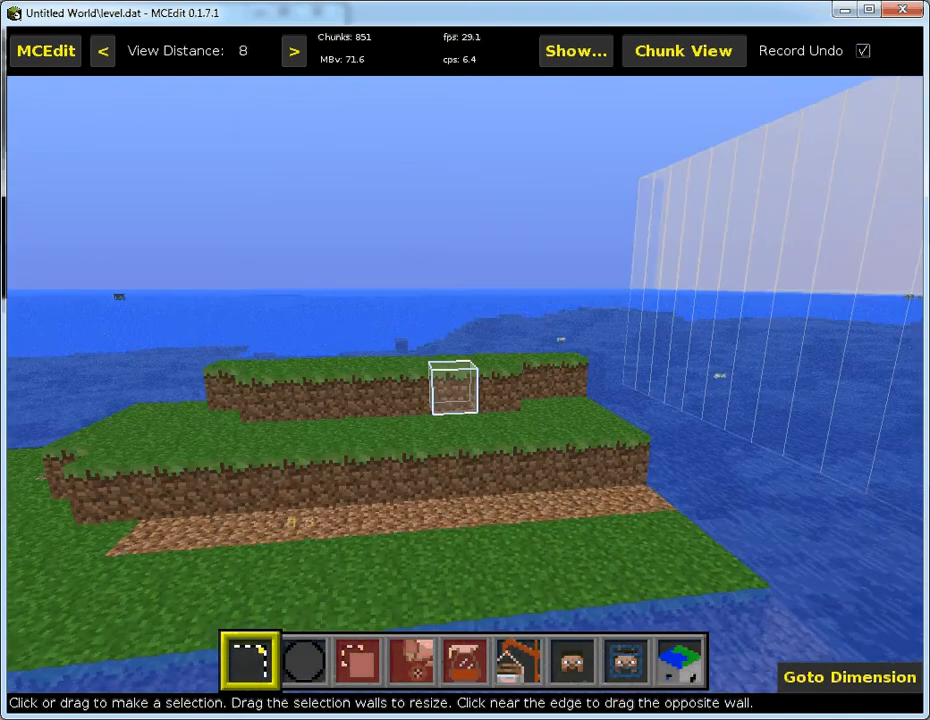
key(s)
key(w)
key(s)
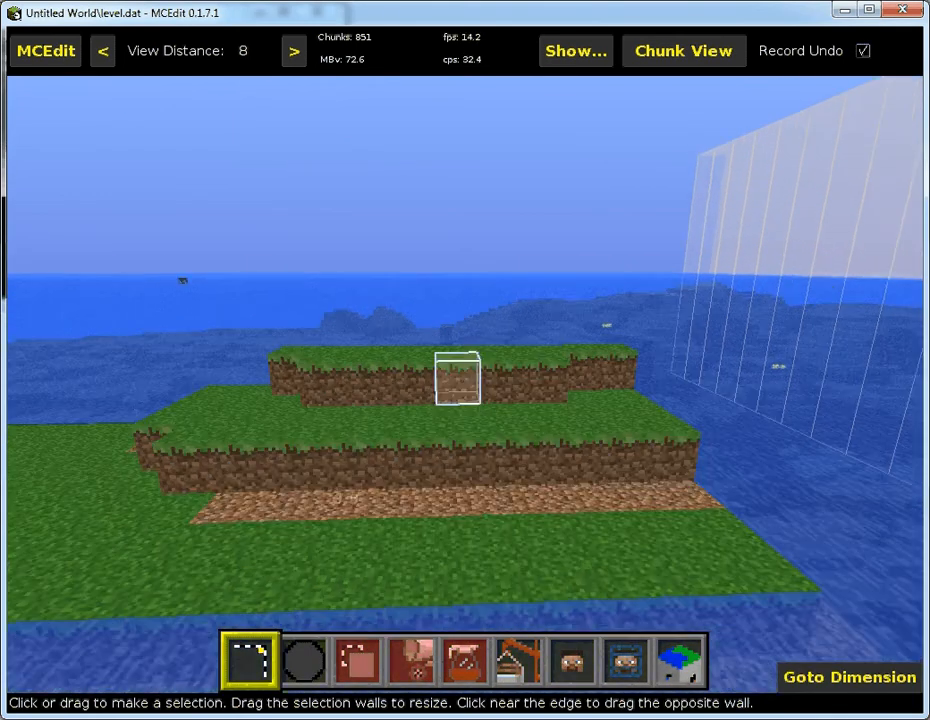
key(w)
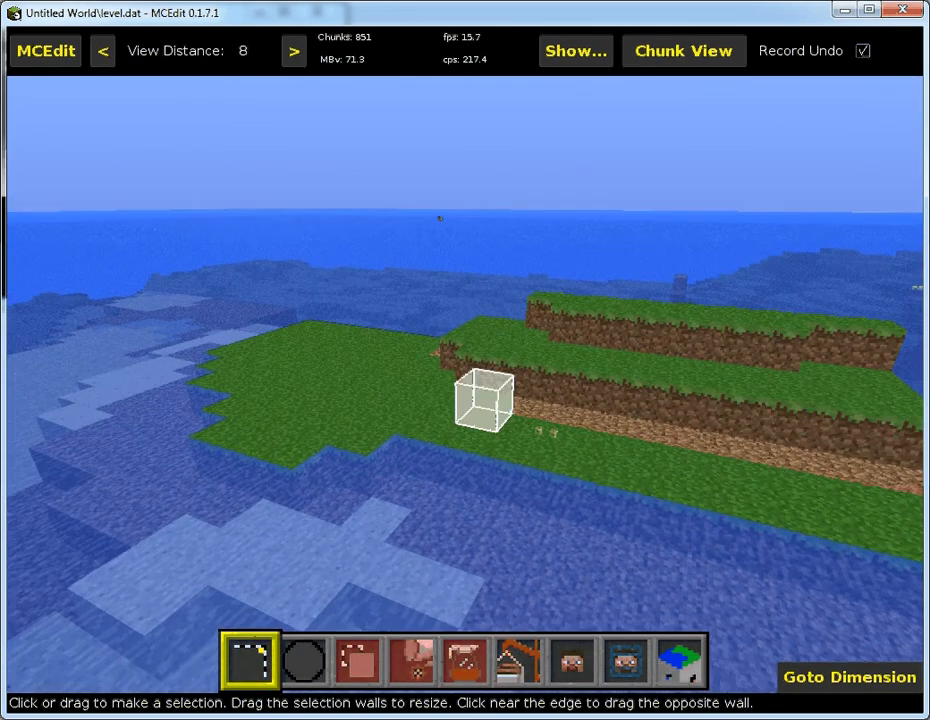
drag(484, 400, 476, 395)
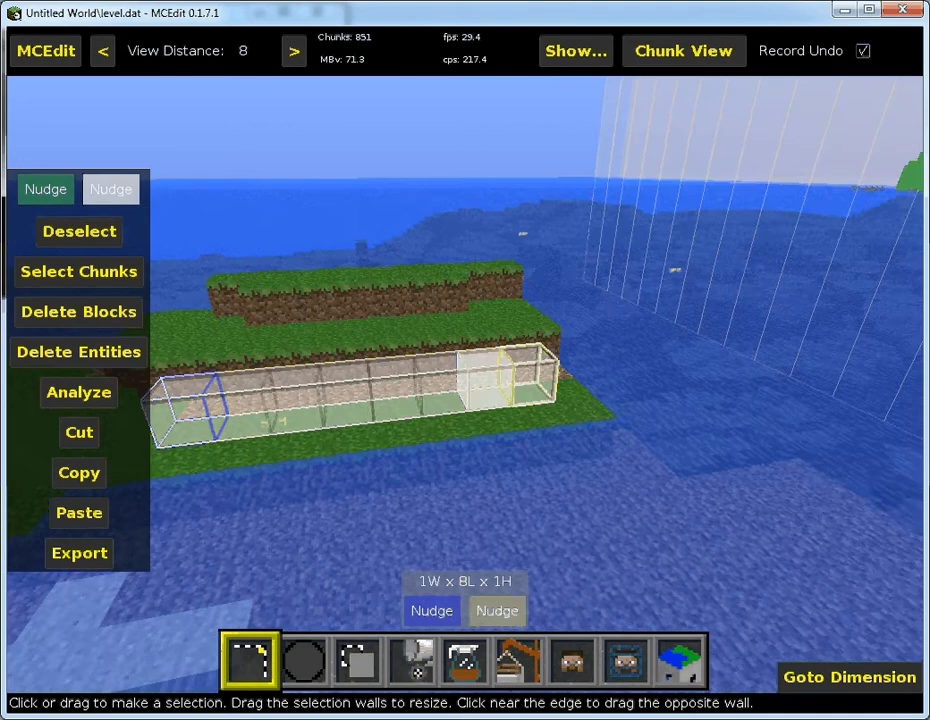
key(ctrl+d)
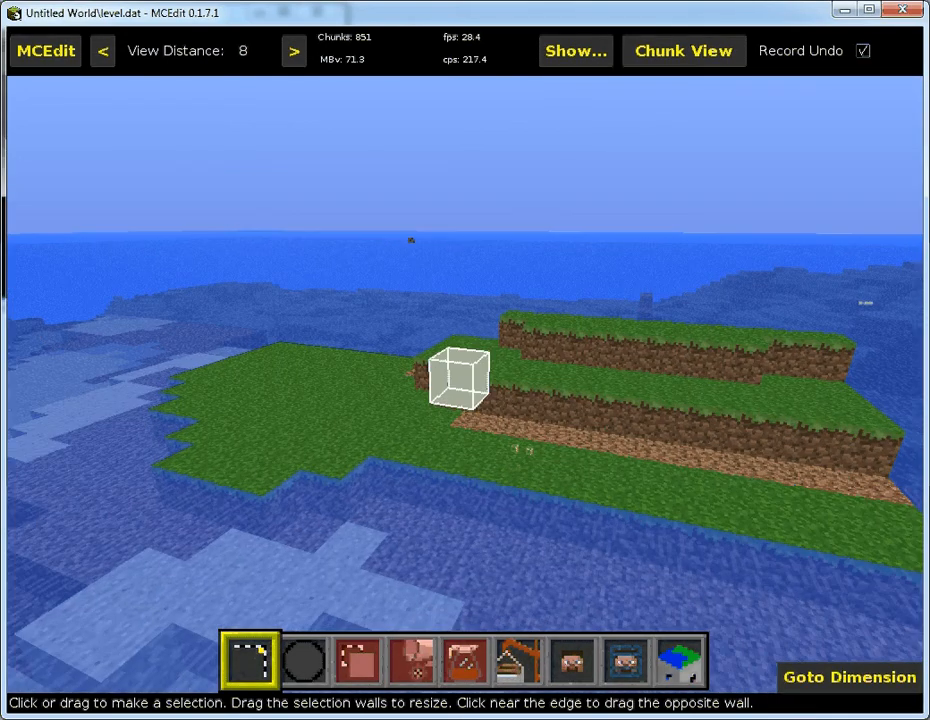
drag(483, 388, 455, 410)
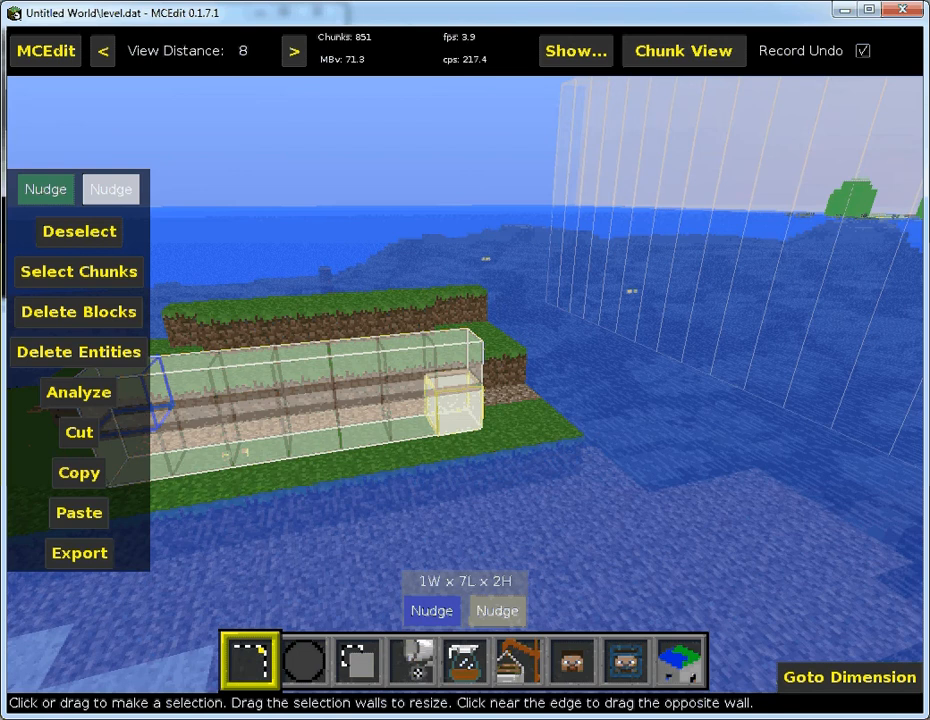
key(ctrl+d)
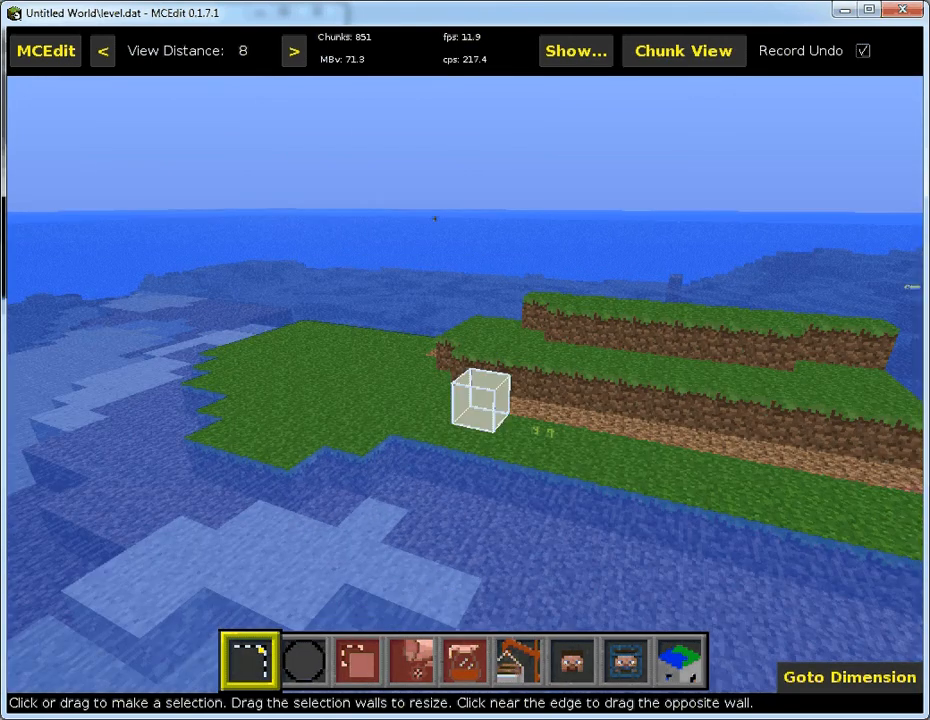
drag(480, 400, 455, 380)
key(ctrl+d)
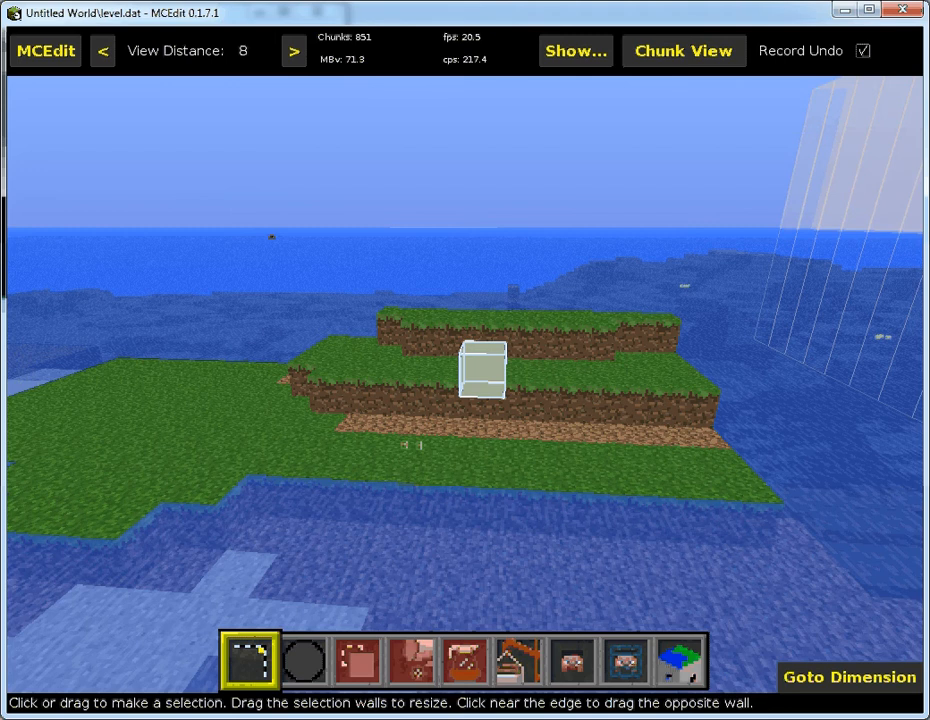
- Delete a 1W x 10L x 1H row of grass blocks along the lower terrace's long front edge and clear the selection
right_drag(465, 384, 525, 402)
mouse_move(465, 384)
right_down()
mouse_move(449, 404)
mouse_move(470, 380)
right_up()
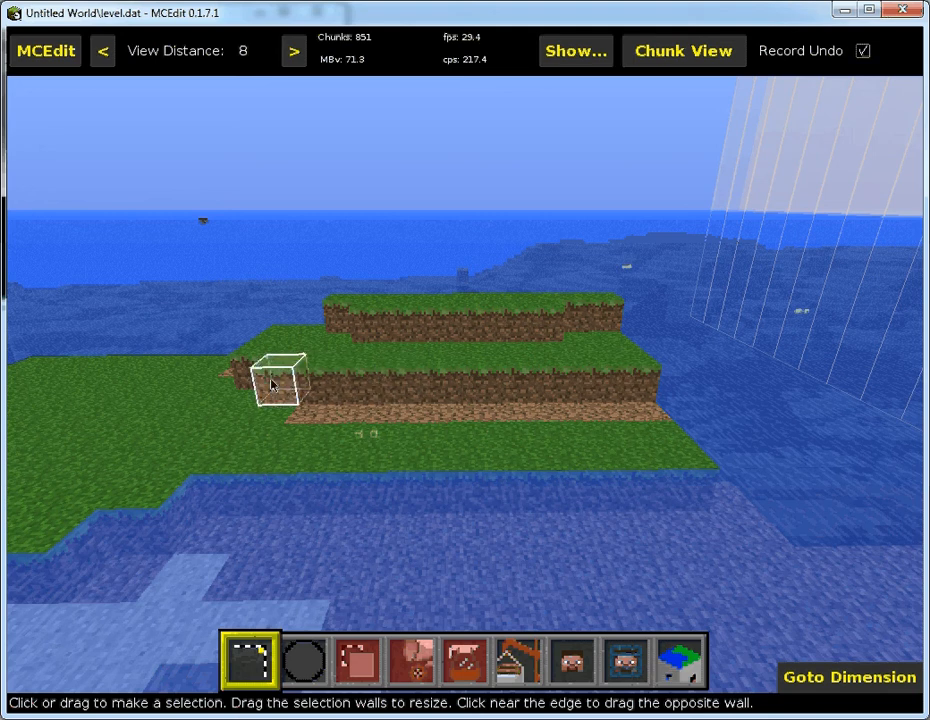
drag(271, 385, 638, 375)
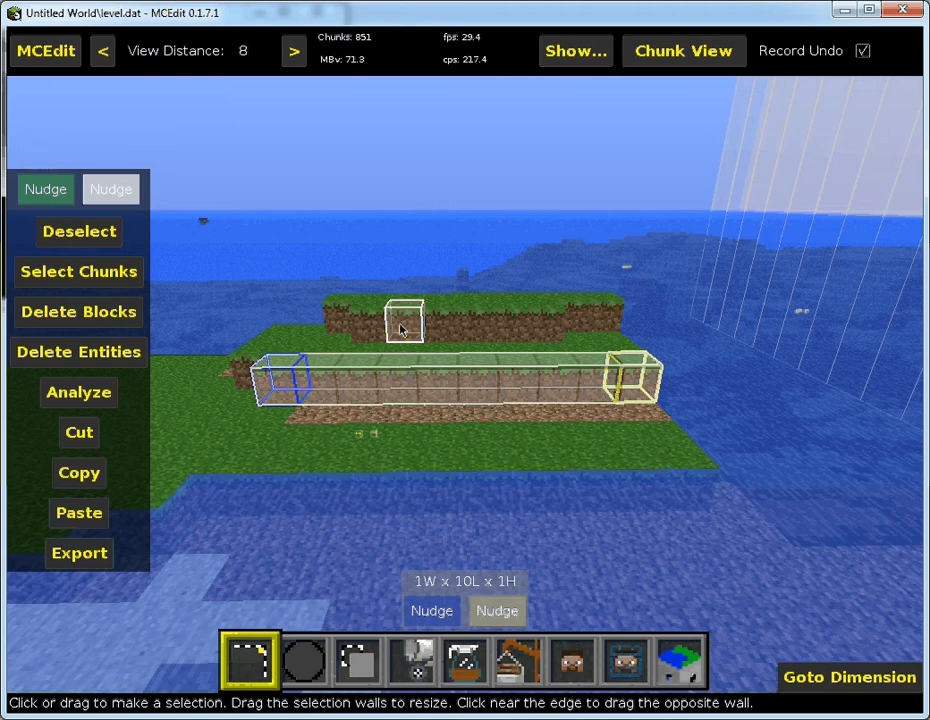
key(Delete)
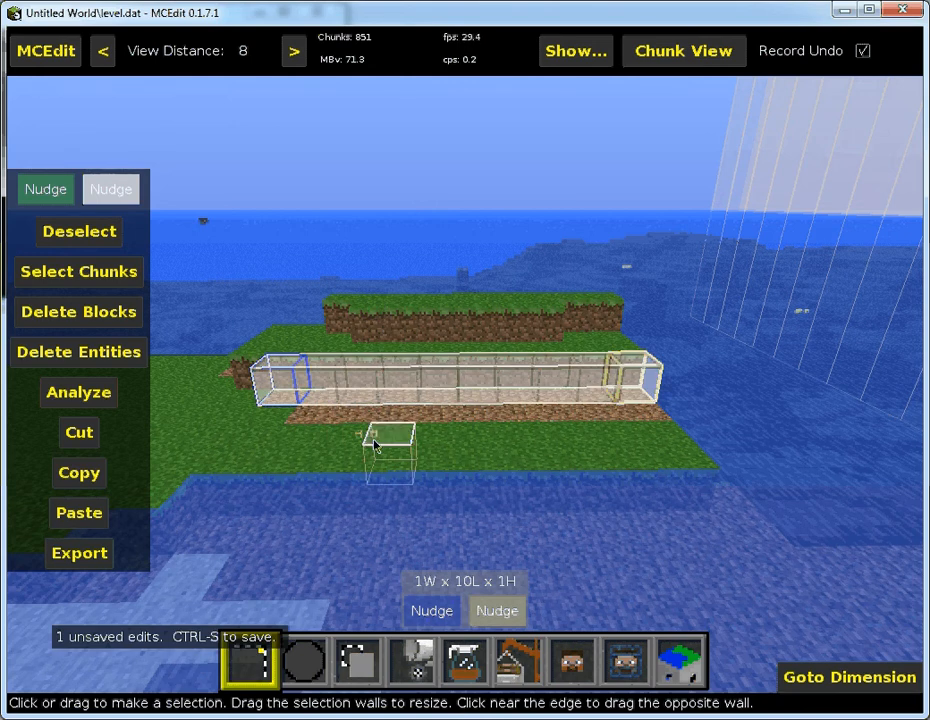
key(ctrl+d)
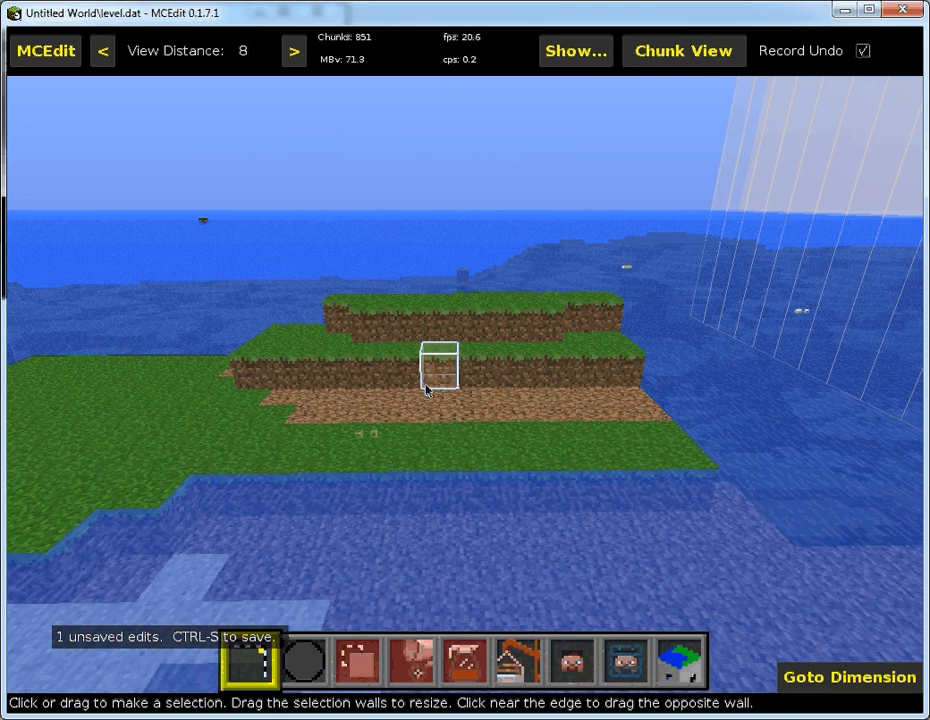
- Delete the 3W x 1L x 1H row of grass blocks at the lower terrace's short end and clear the selection
right_click(471, 396)
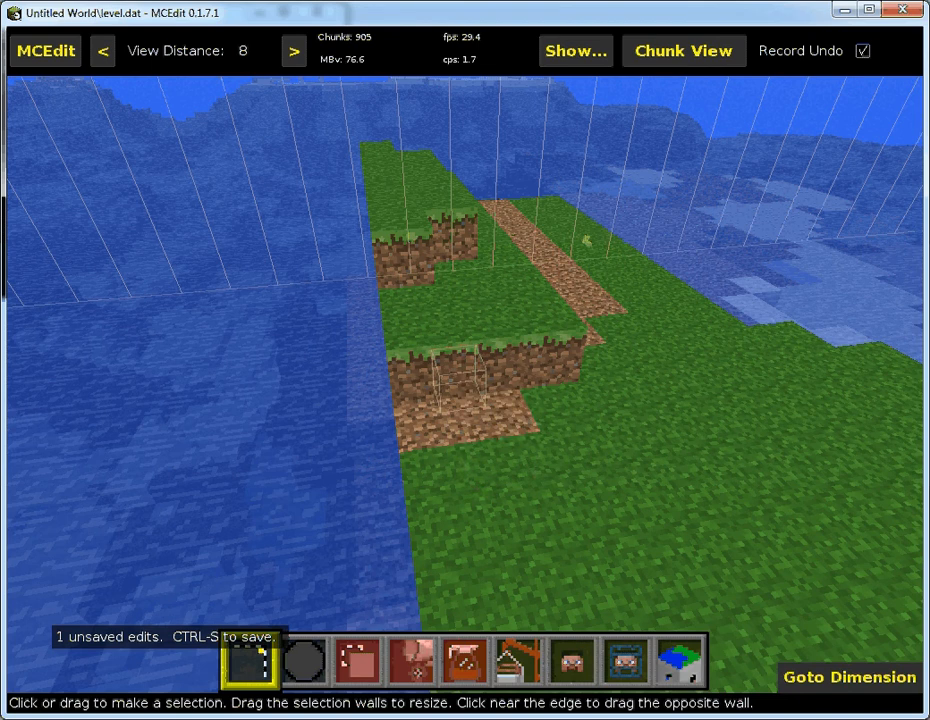
right_click(471, 396)
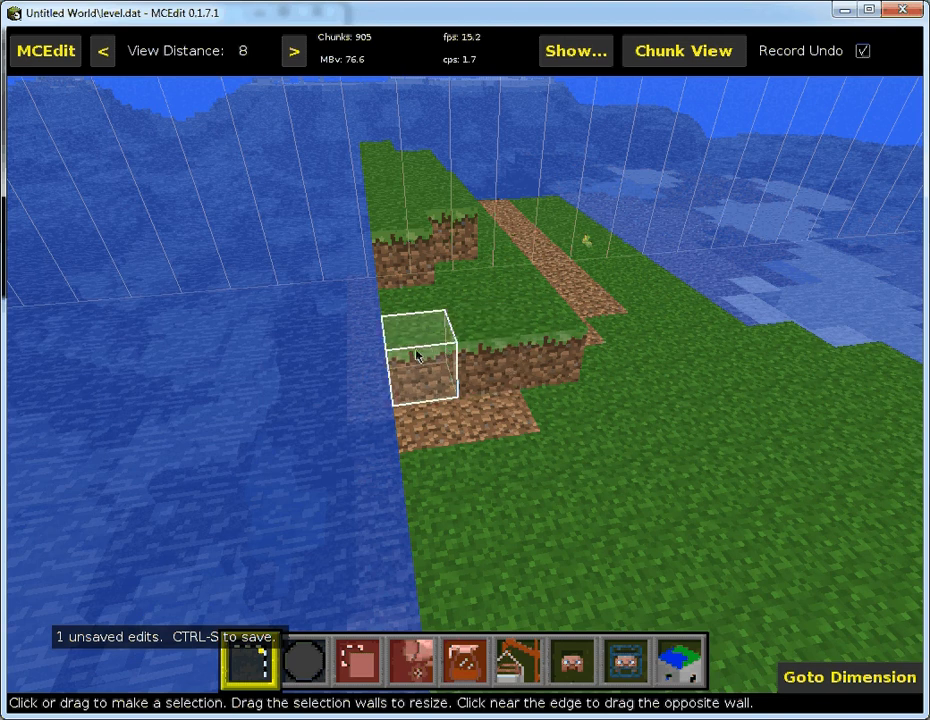
drag(425, 349, 549, 340)
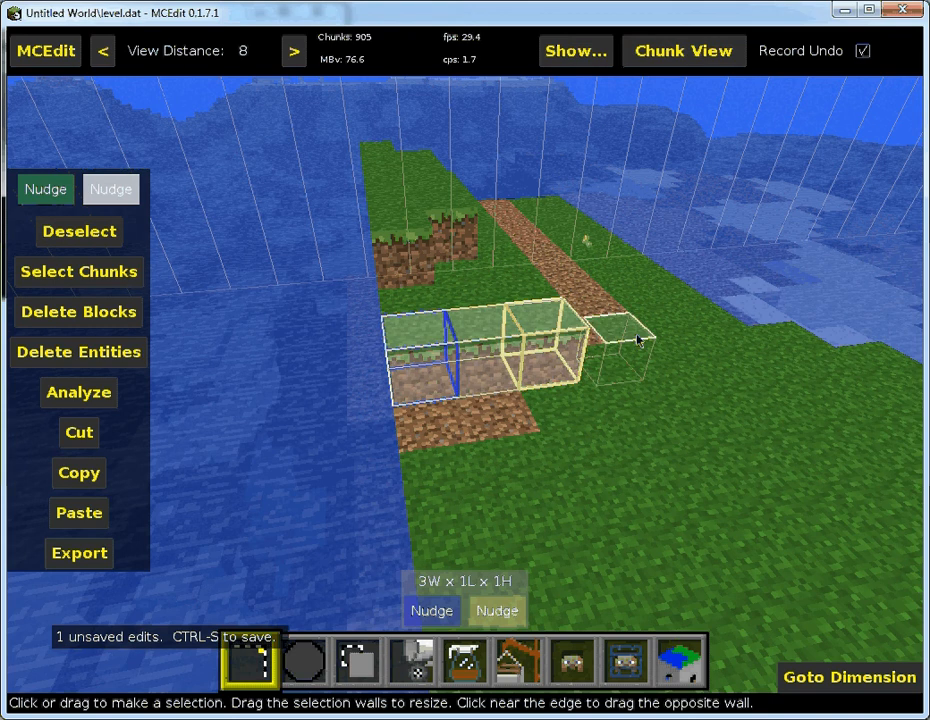
key(Delete)
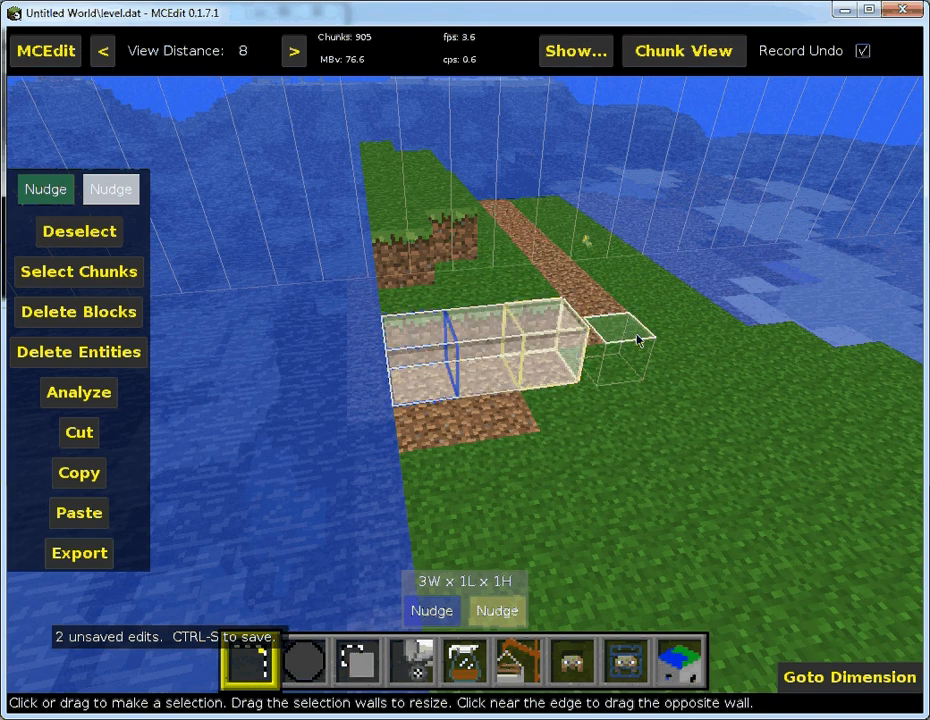
key(ctrl+z)
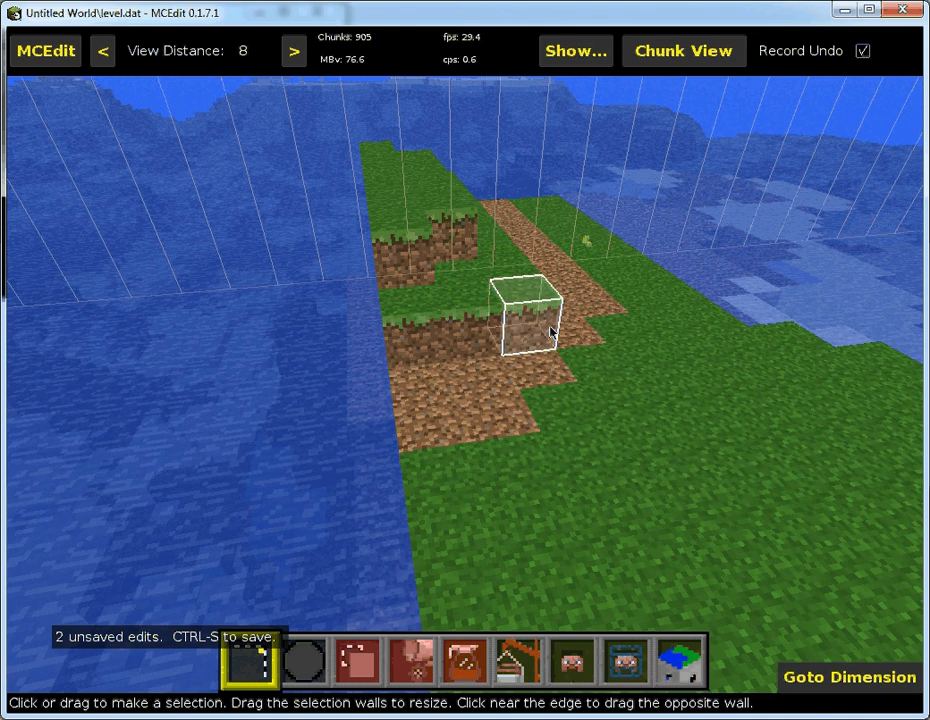
- Delete a 1W x 4L x 1H row of grass blocks from the near corner of the lower terrace's long edge and clear the selection
right_click(610, 350)
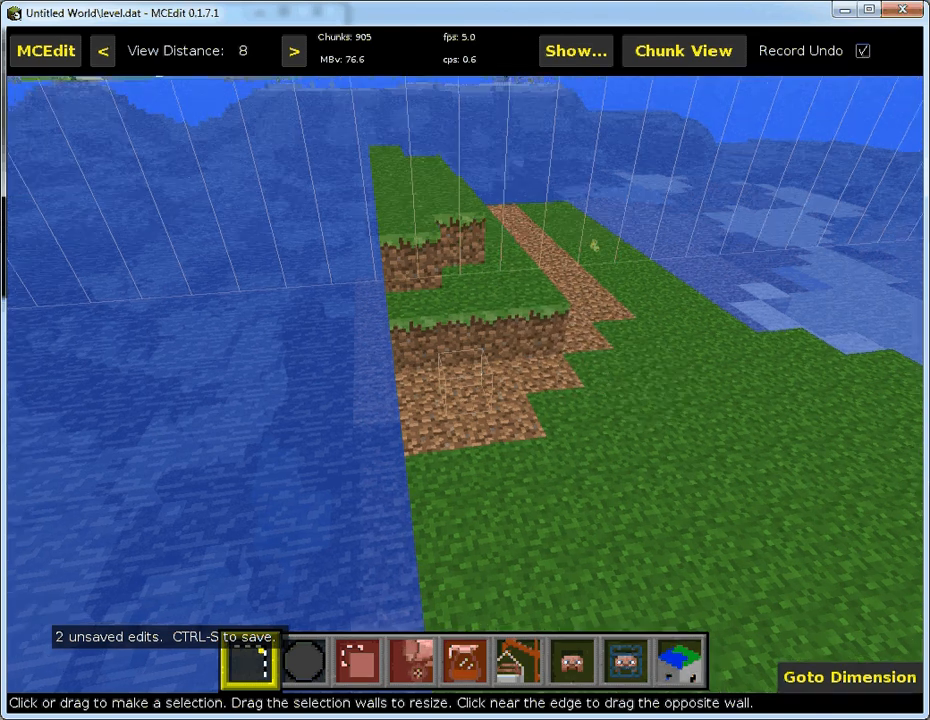
key(d)
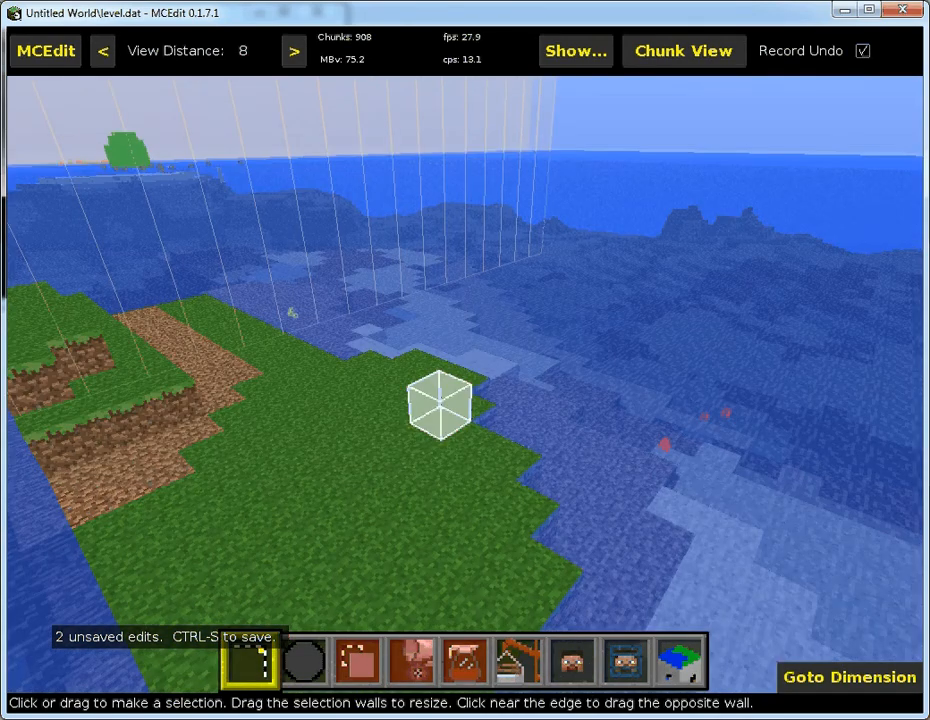
key(w)
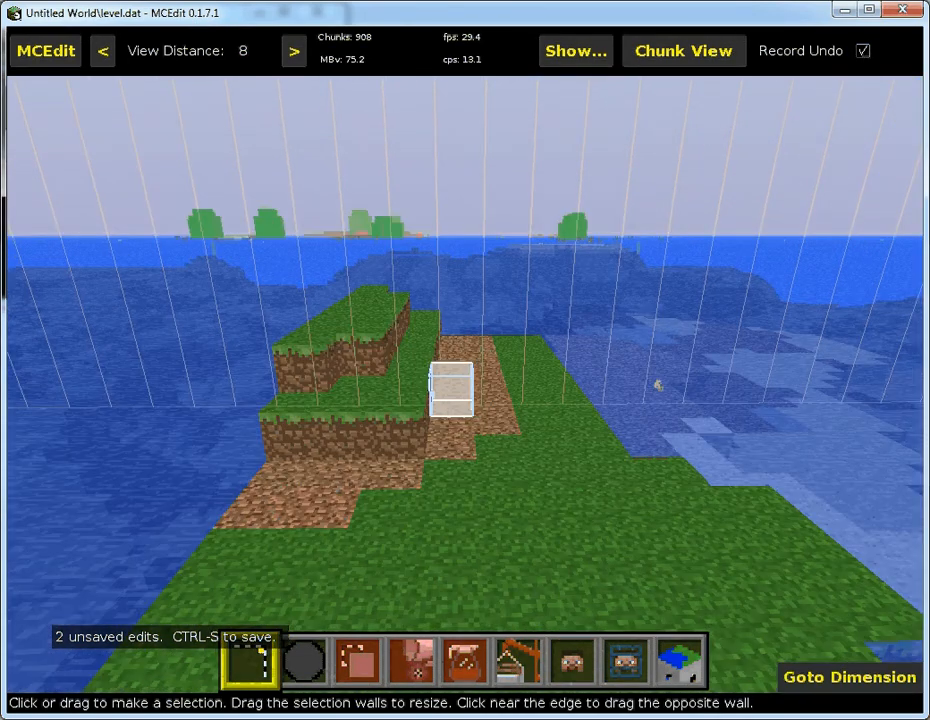
key(d)
key(w)
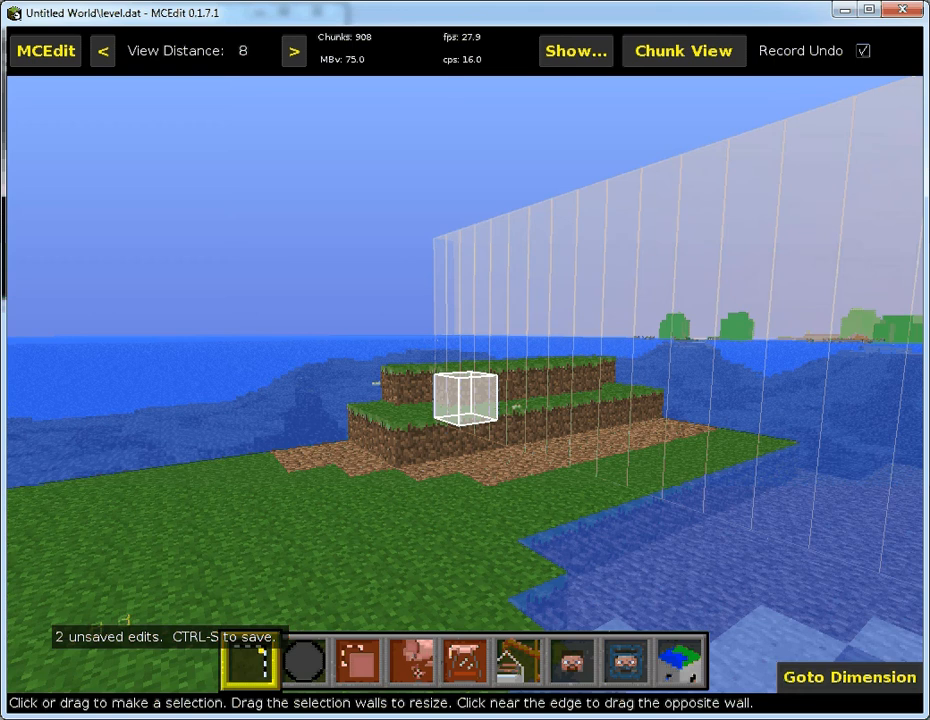
key(w)
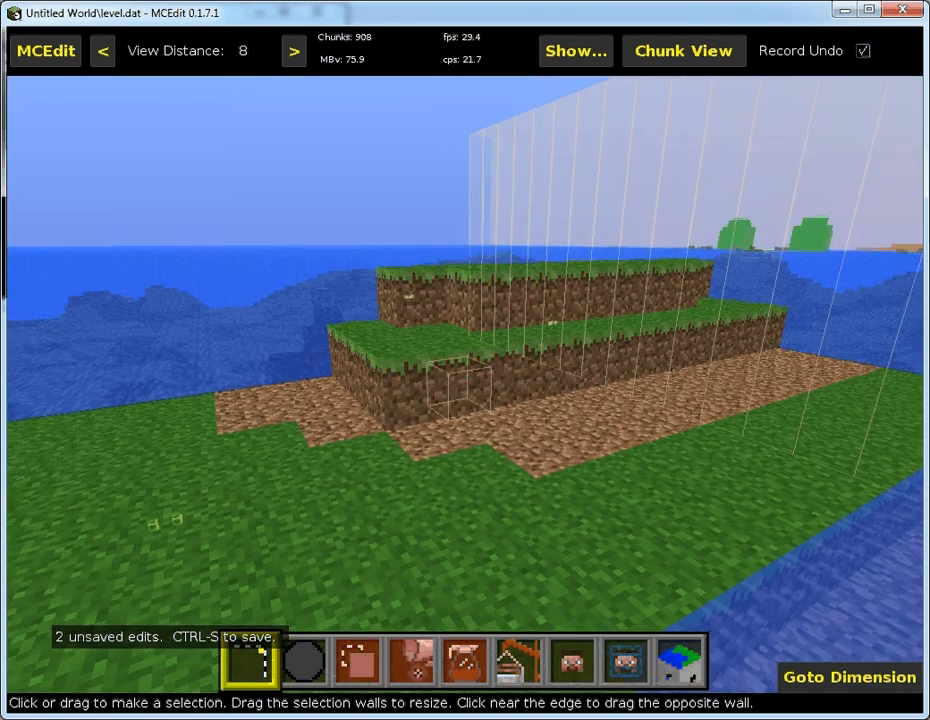
right_click(611, 349)
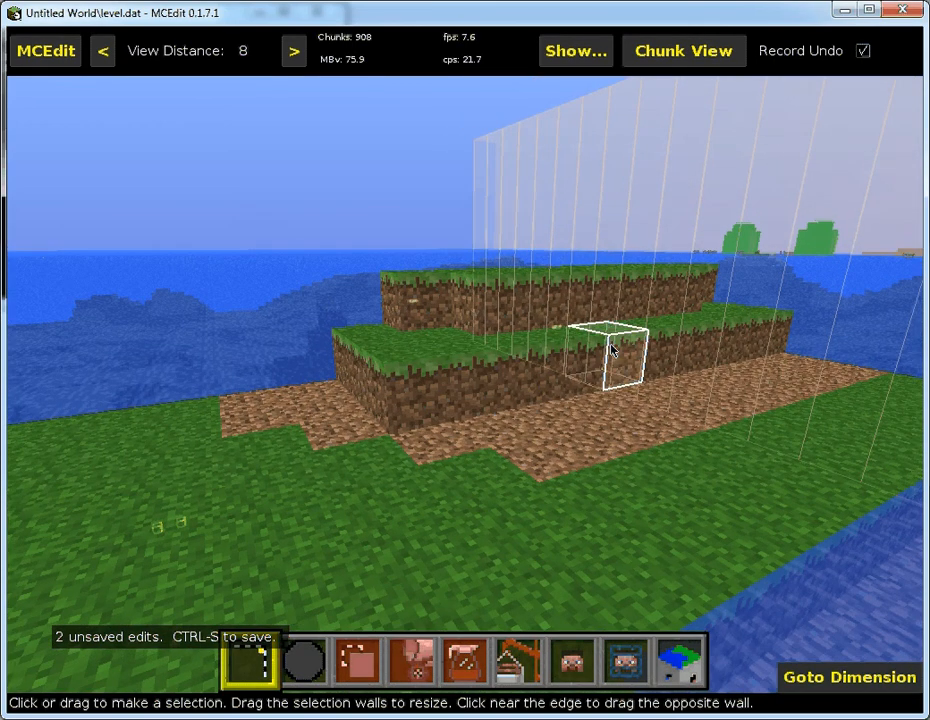
drag(410, 385, 590, 372)
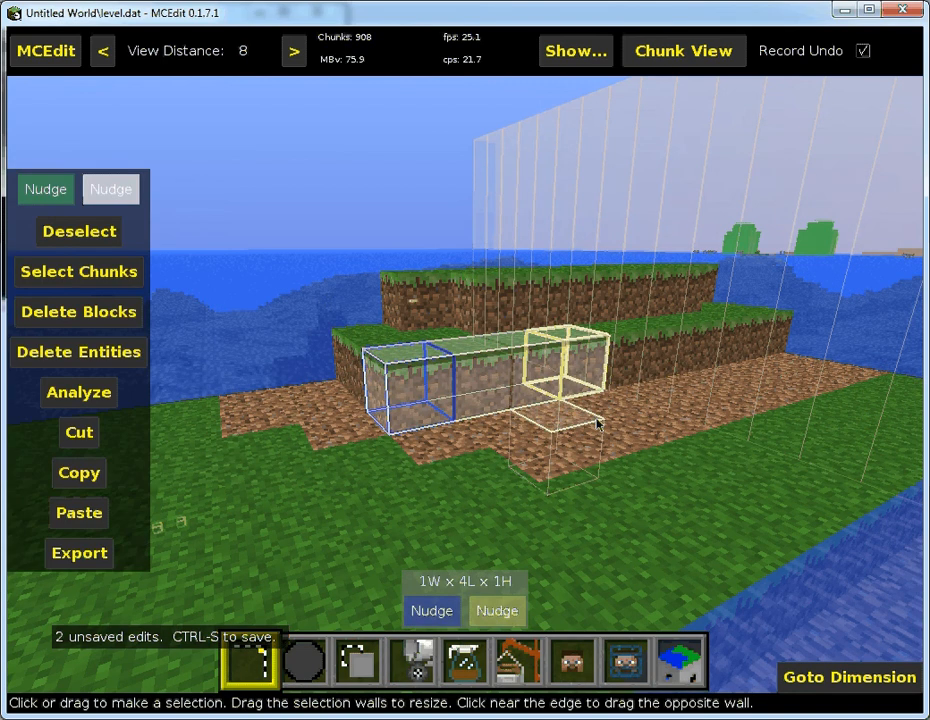
key(Delete)
key(ctrl+d)
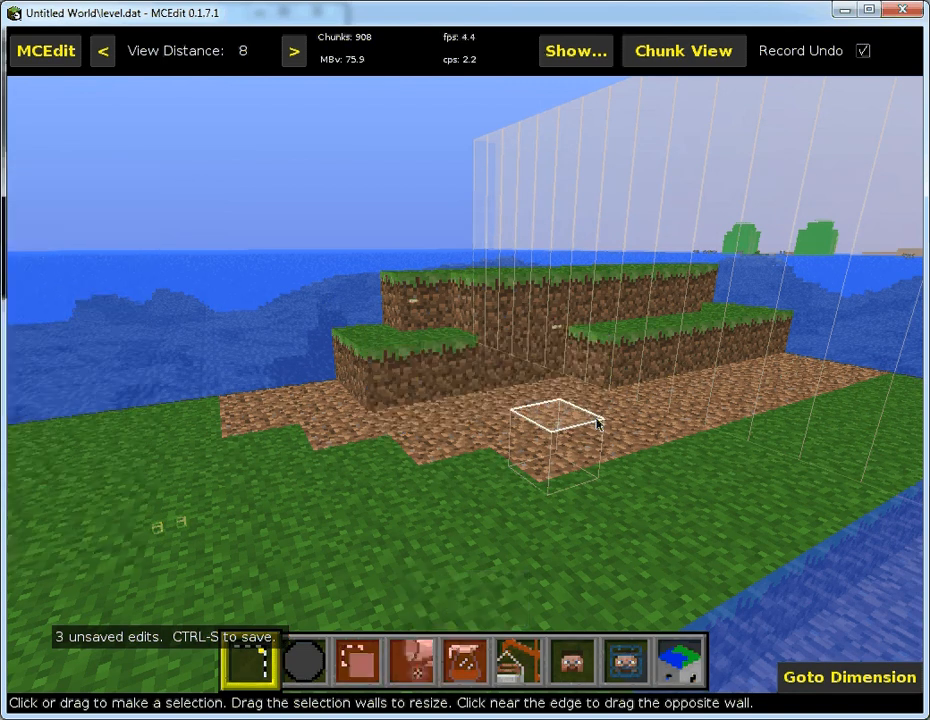
- Turn on camera control and fly around the island to face the short end of the stepped terraces
right_click(593, 396)
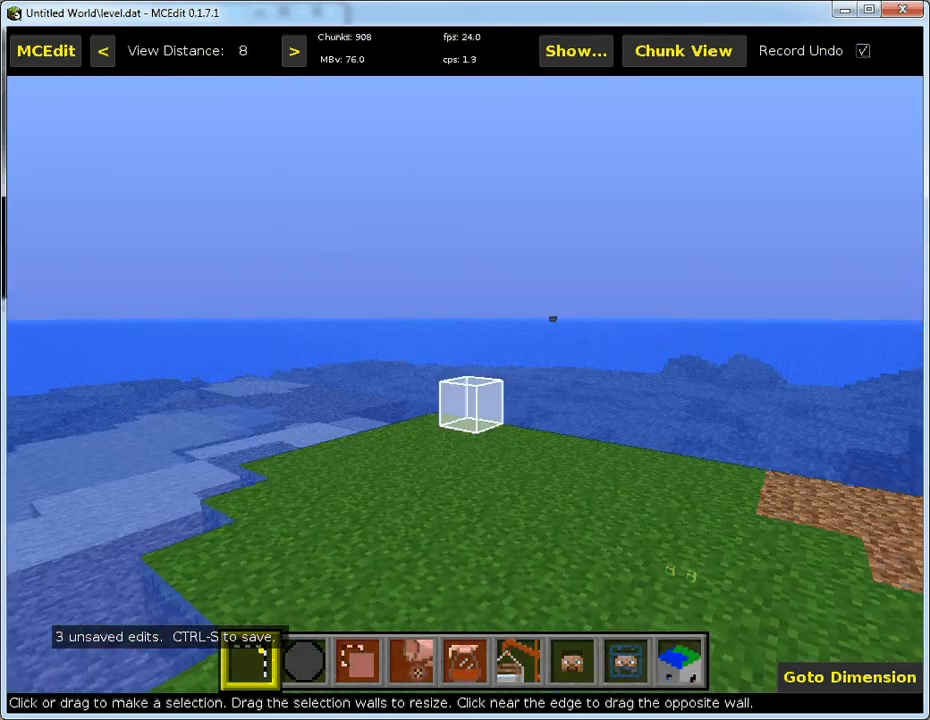
key(w)
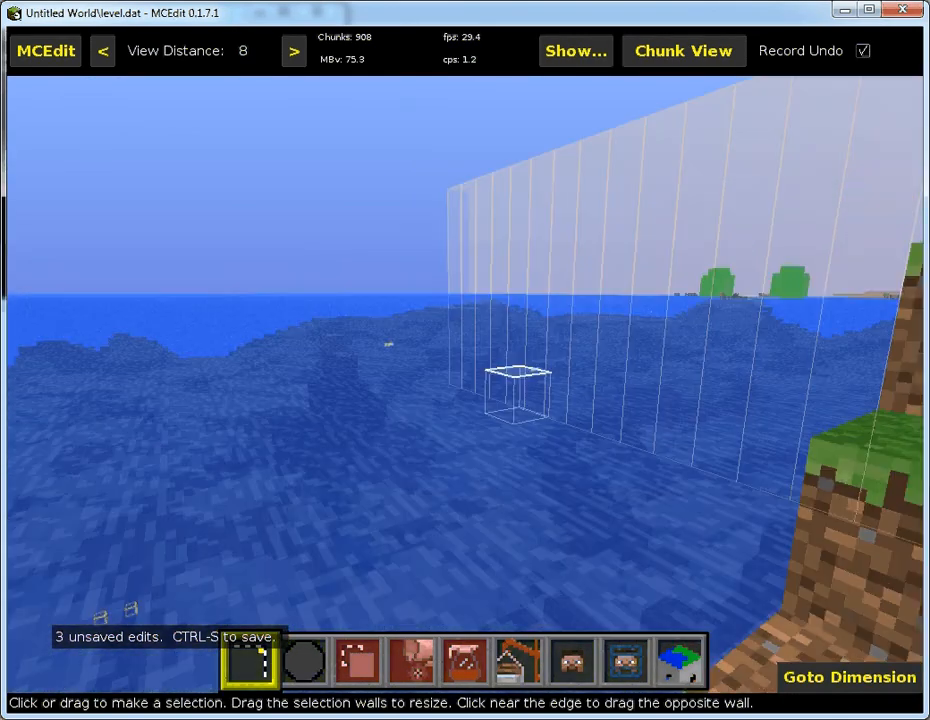
key(s)
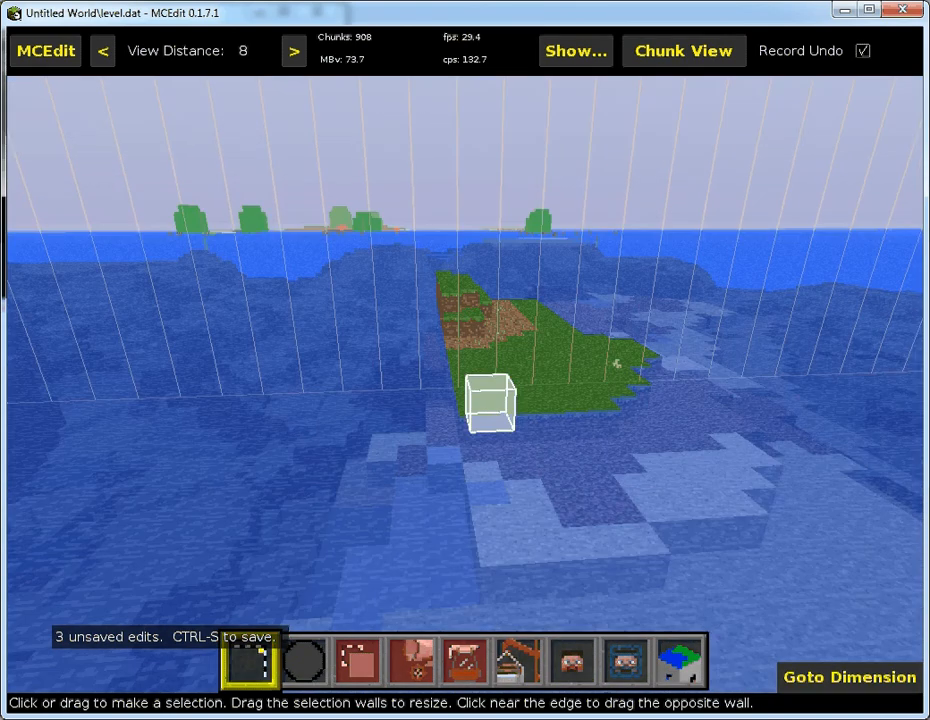
key(w)
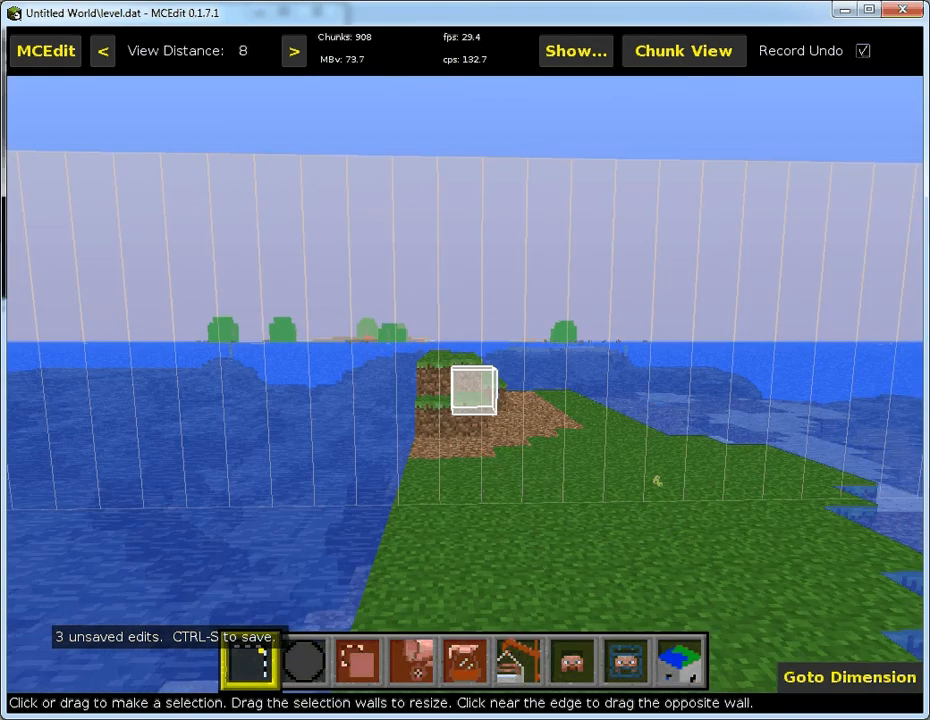
key(w)
key(s)
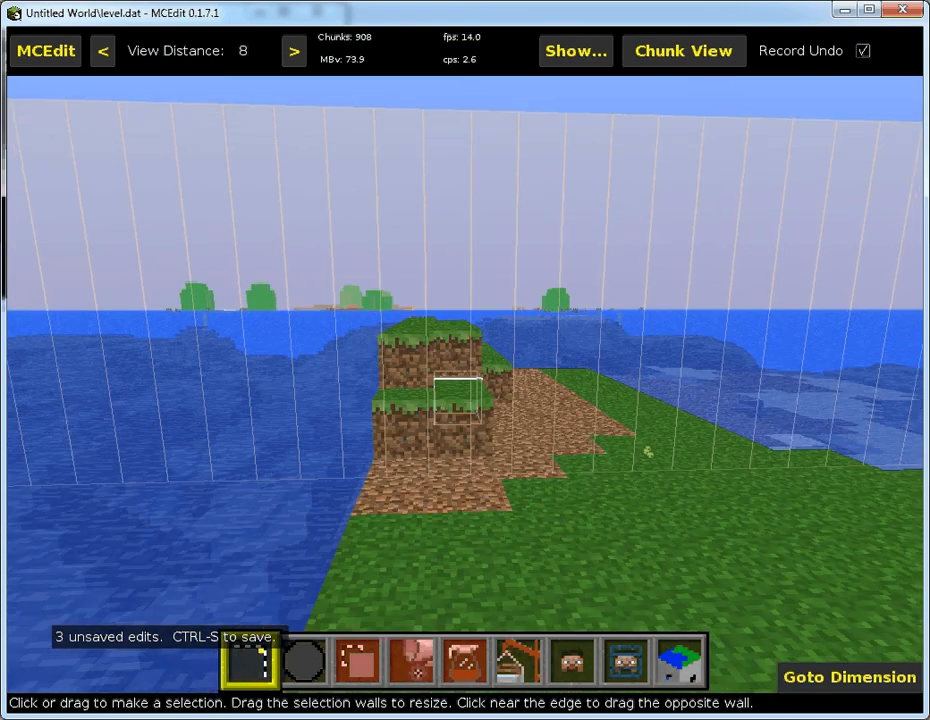